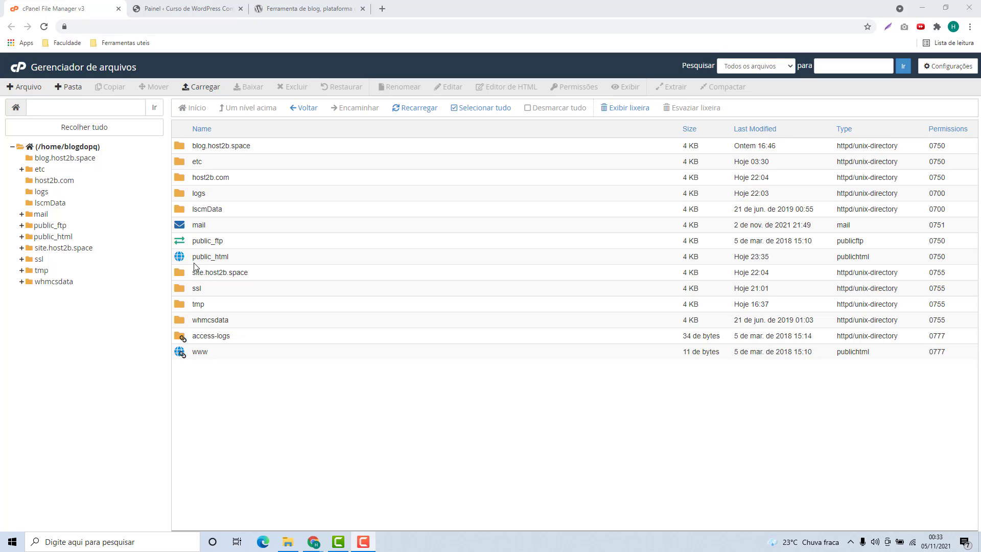
Open the plugins folder inside public_html/wp-content in the file manager.
{"action": "double_click", "coordinate": [246, 259]}
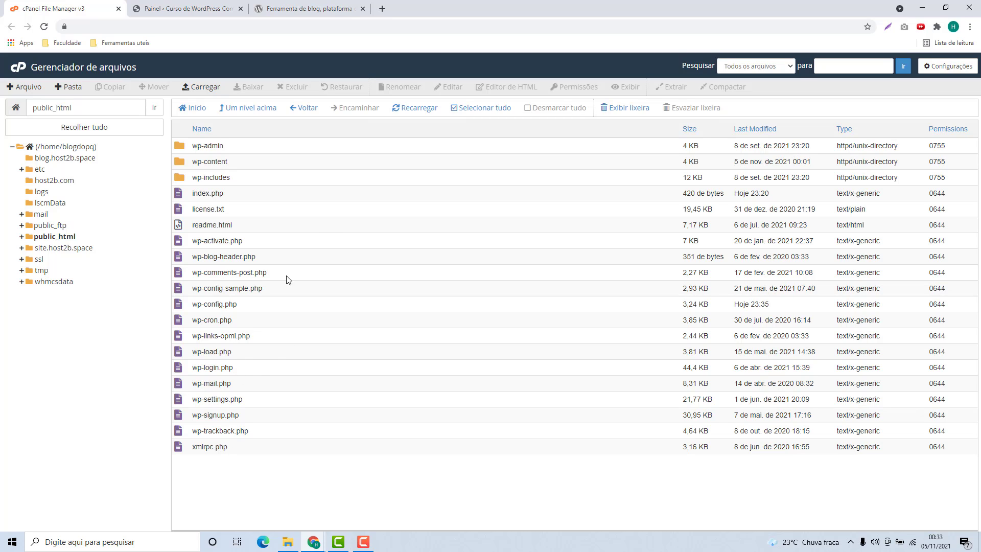
{"action": "double_click", "coordinate": [249, 167]}
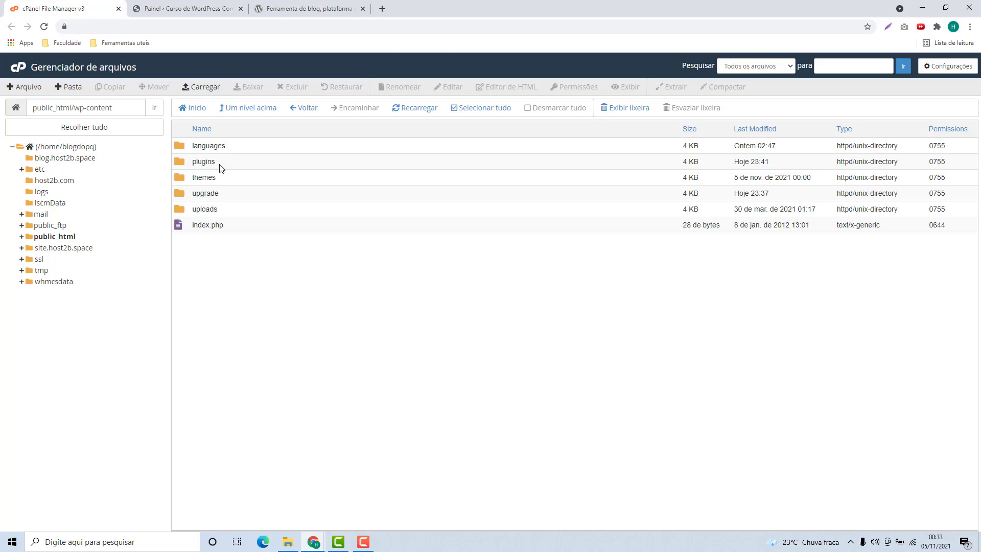
{"action": "double_click", "coordinate": [220, 168]}
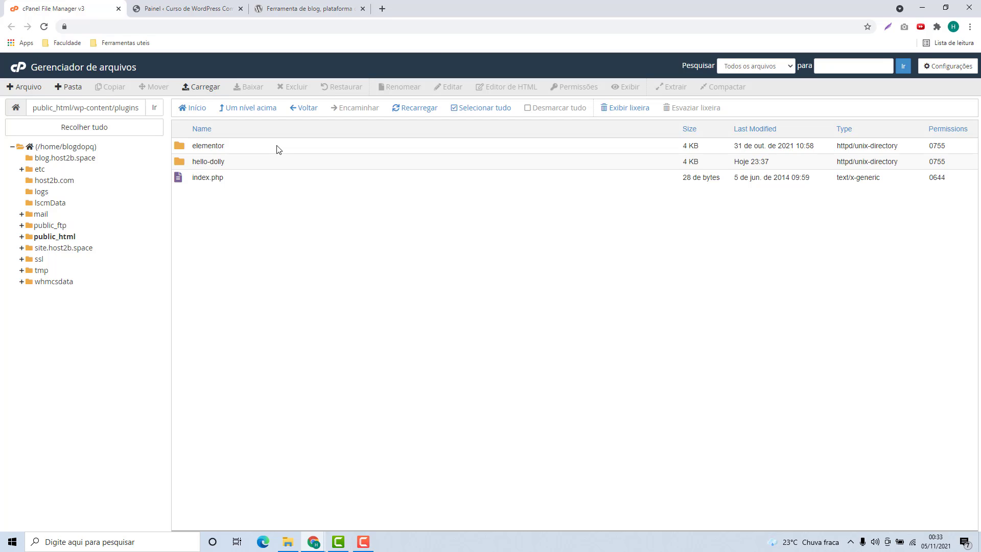
Switch to the WordPress.org Brasil site, open its plugin directory and look through the block, featured and popular plugins.
{"action": "left_click", "coordinate": [289, 9]}
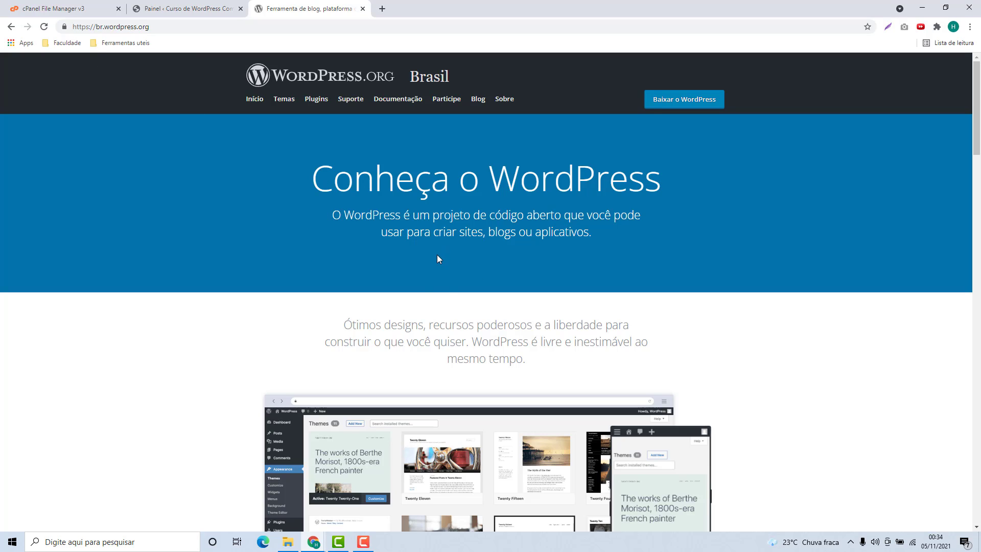
{"action": "left_click", "coordinate": [315, 104]}
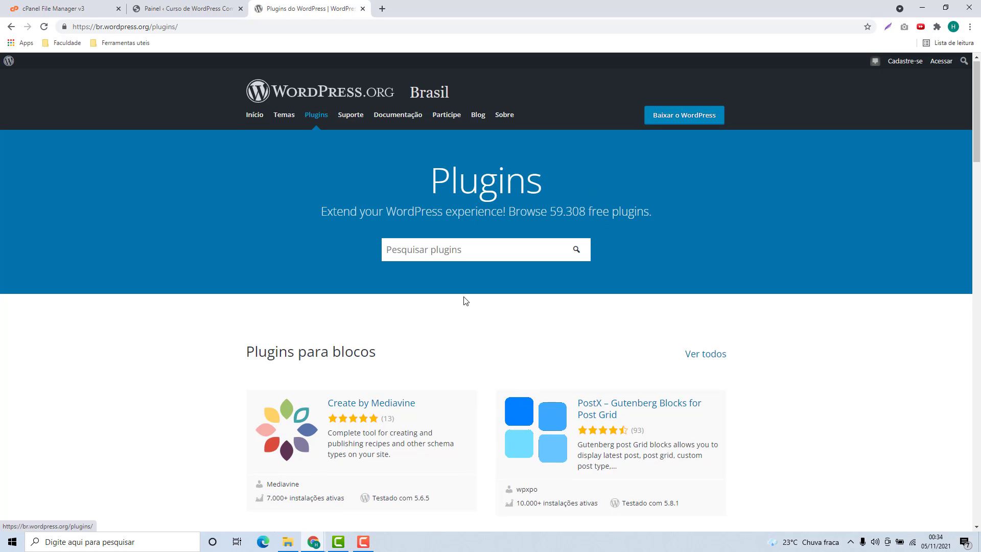
{"action": "scroll", "coordinate": [427, 274], "scroll_direction": "down", "scroll_amount": 3}
{"action": "scroll", "coordinate": [426, 273], "scroll_direction": "down", "scroll_amount": 20}
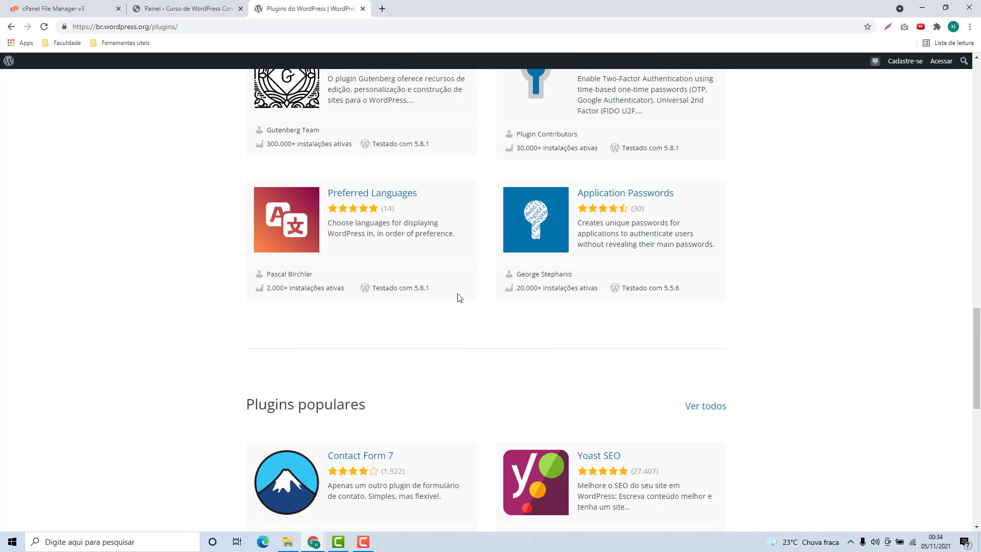
{"action": "scroll", "coordinate": [461, 299], "scroll_direction": "up", "scroll_amount": 20}
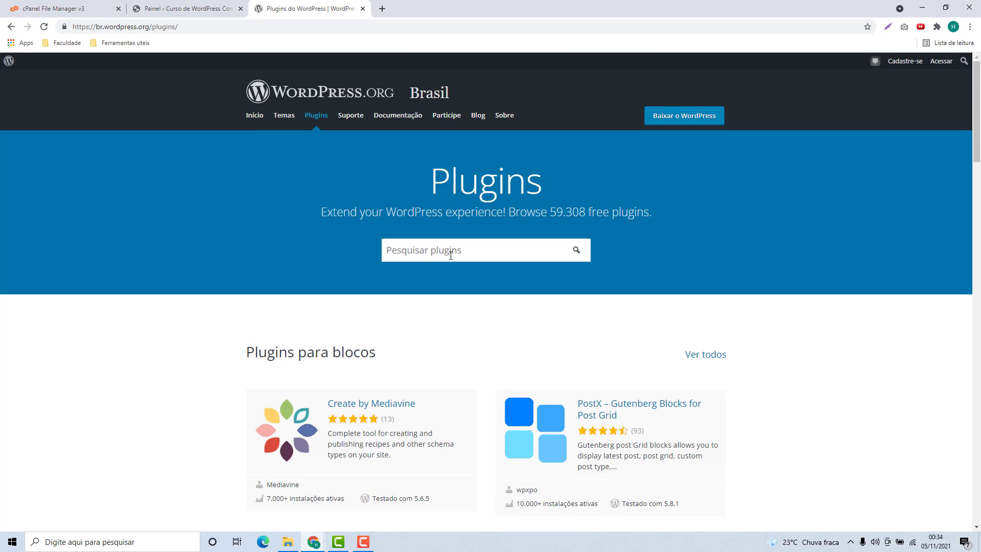
{"action": "left_click", "coordinate": [472, 250]}
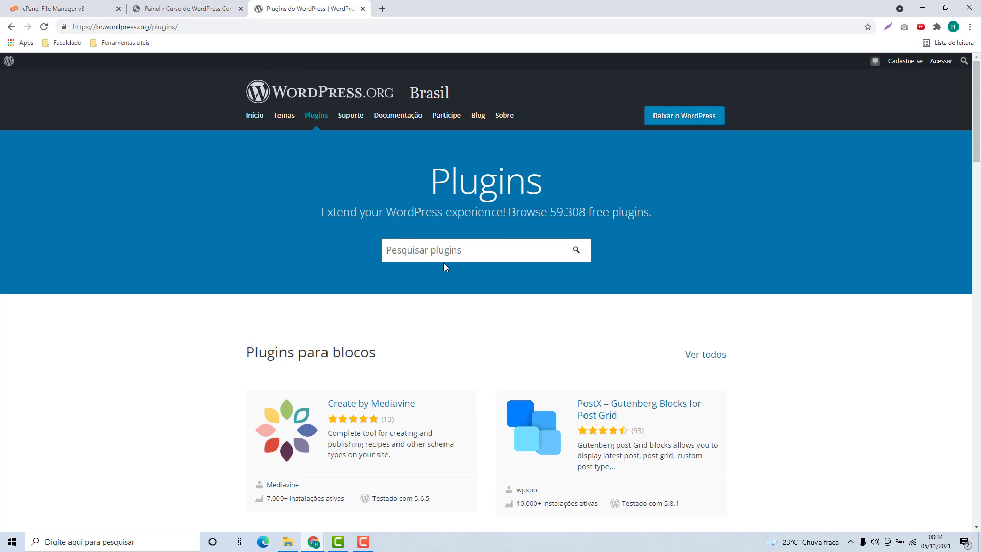
{"action": "scroll", "coordinate": [463, 273], "scroll_direction": "down", "scroll_amount": 1}
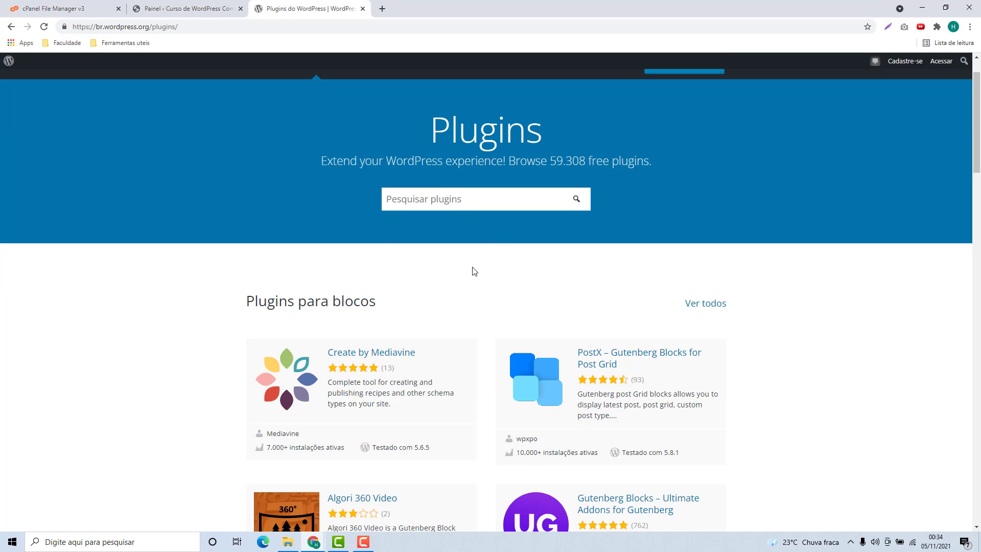
{"action": "scroll", "coordinate": [472, 271], "scroll_direction": "down", "scroll_amount": 3}
{"action": "scroll", "coordinate": [481, 268], "scroll_direction": "down", "scroll_amount": 7}
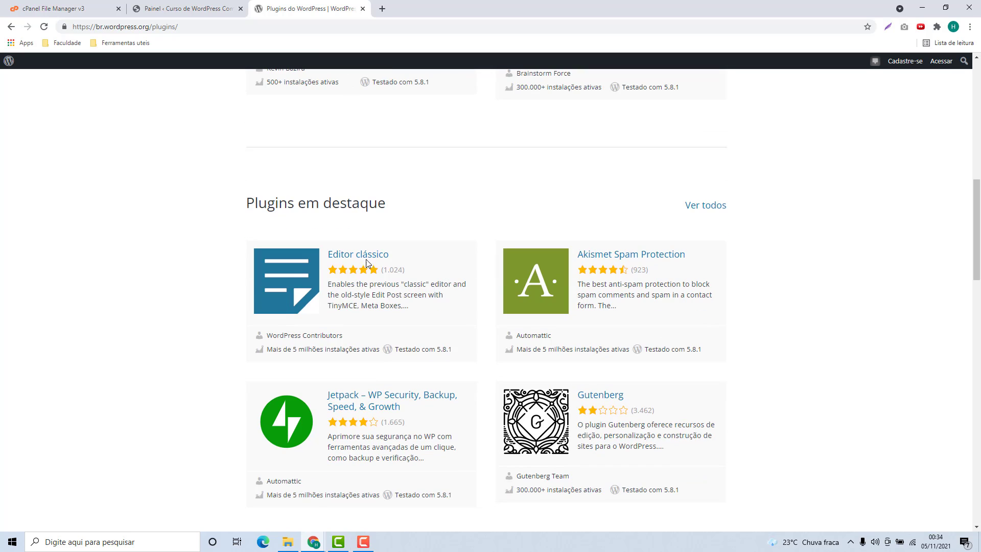
{"action": "scroll", "coordinate": [412, 287], "scroll_direction": "up", "scroll_amount": 10}
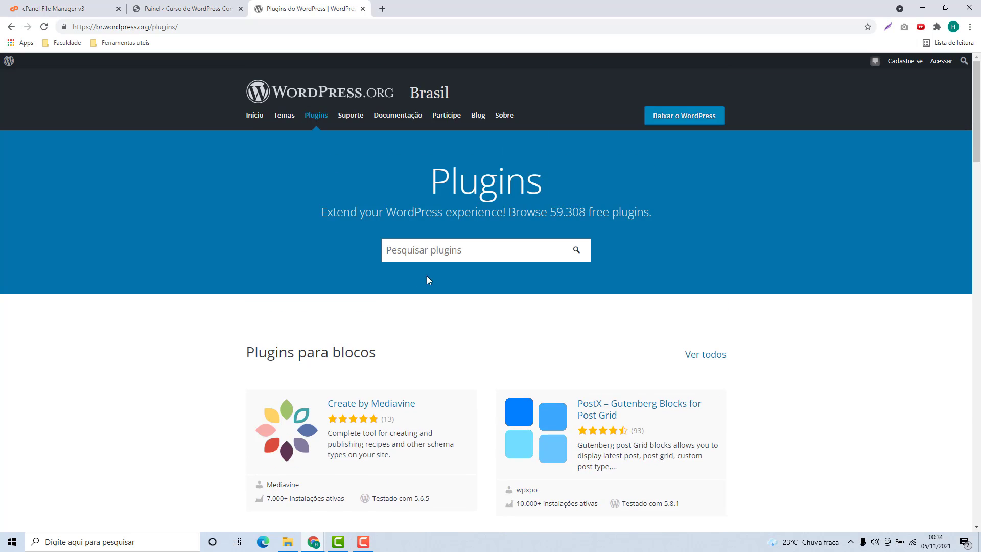
{"action": "scroll", "coordinate": [449, 258], "scroll_direction": "down", "scroll_amount": 9}
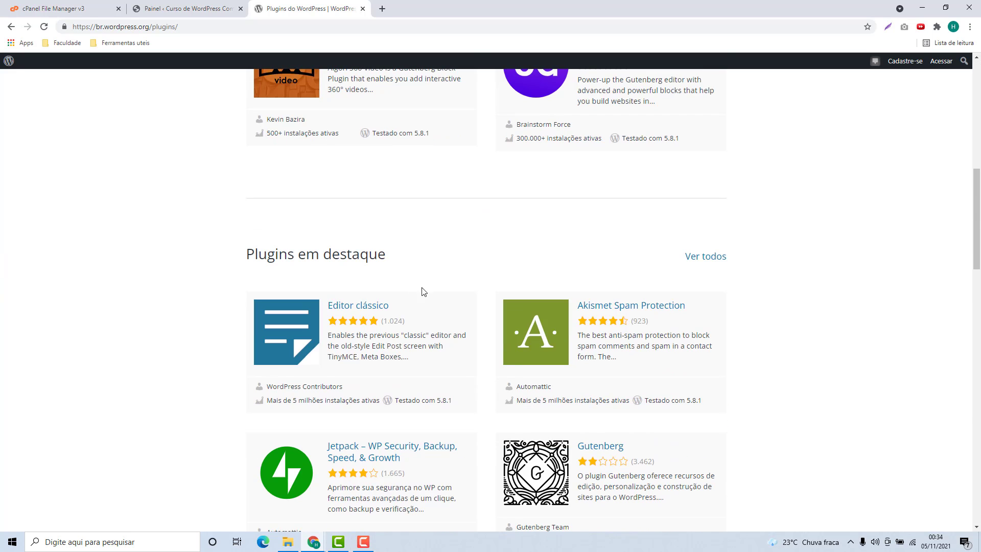
Open the Editor clássico plugin page, look over its details and download the plugin archive.
{"action": "left_click", "coordinate": [344, 310]}
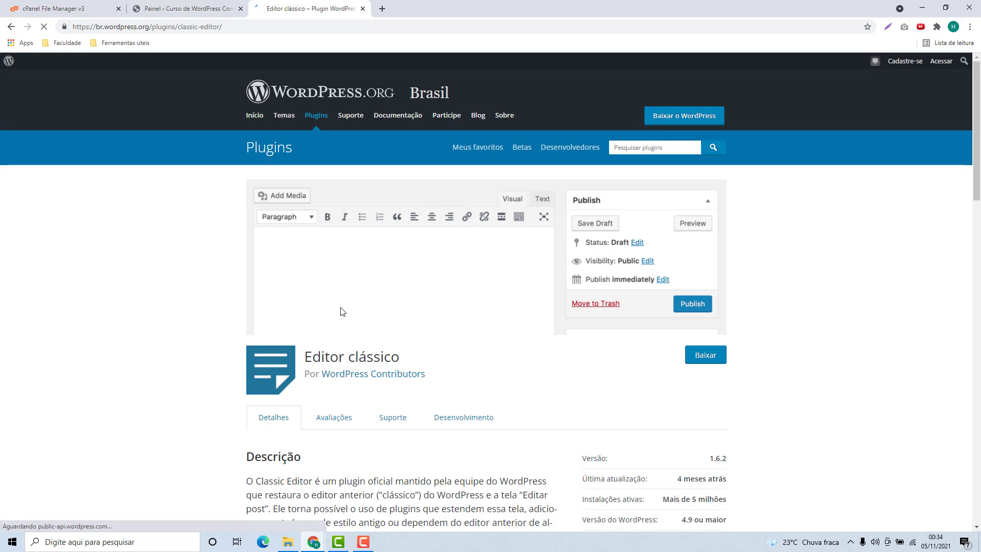
{"action": "scroll", "coordinate": [357, 255], "scroll_direction": "down", "scroll_amount": 20}
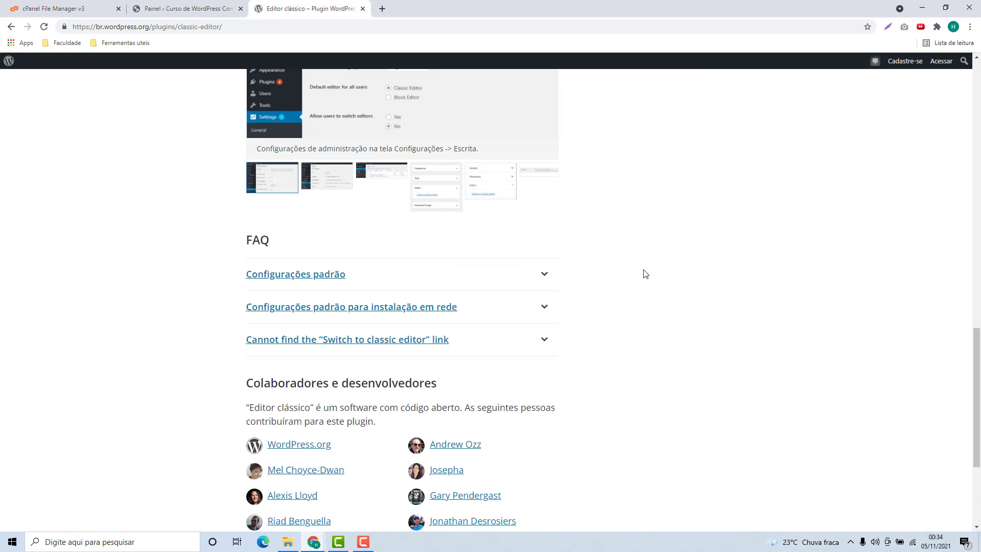
{"action": "scroll", "coordinate": [381, 182], "scroll_direction": "up", "scroll_amount": 20}
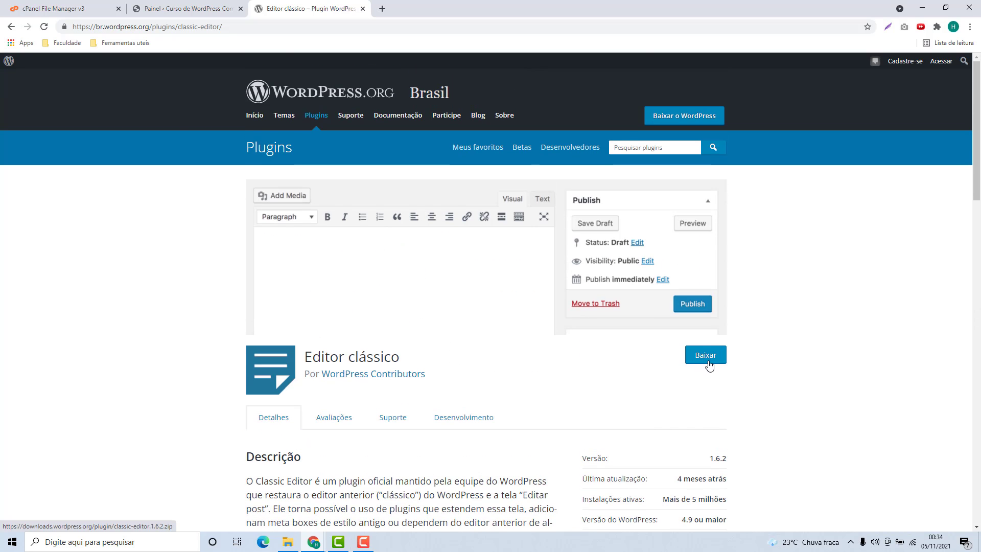
{"action": "left_click", "coordinate": [709, 362]}
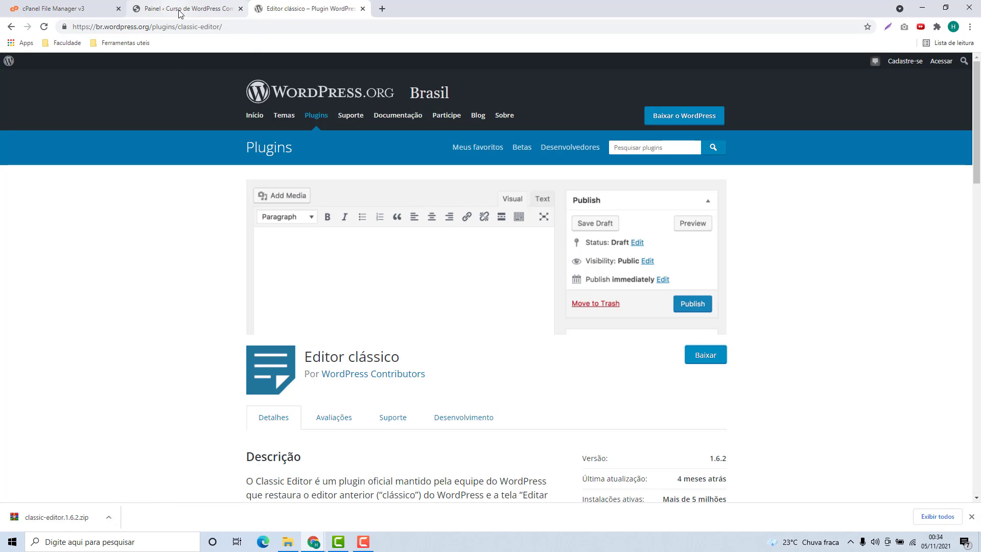
Back in the cPanel file manager, upload classic-editor.1.6.2.zip from Downloads into wp-content/plugins and return to that folder.
{"action": "left_click", "coordinate": [66, 15]}
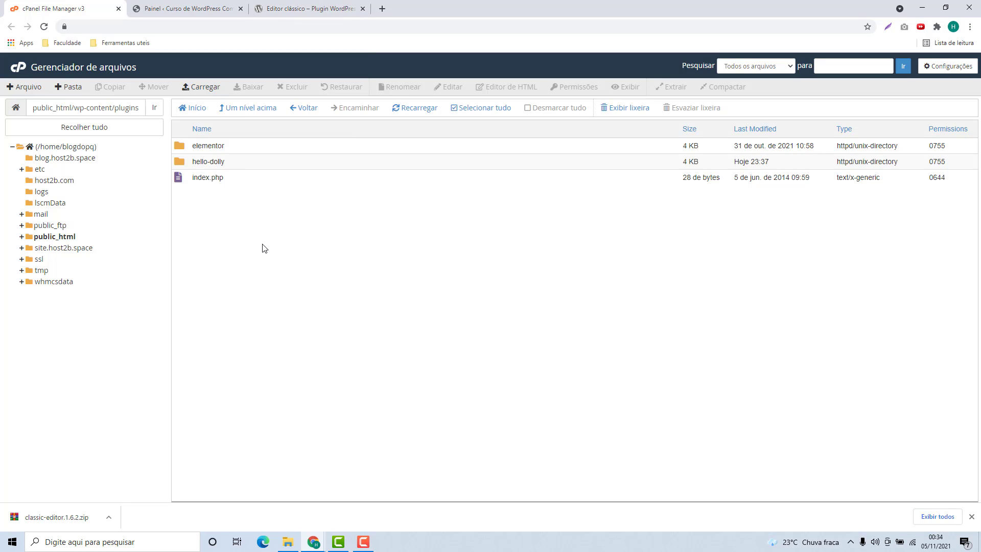
{"action": "left_click", "coordinate": [198, 93]}
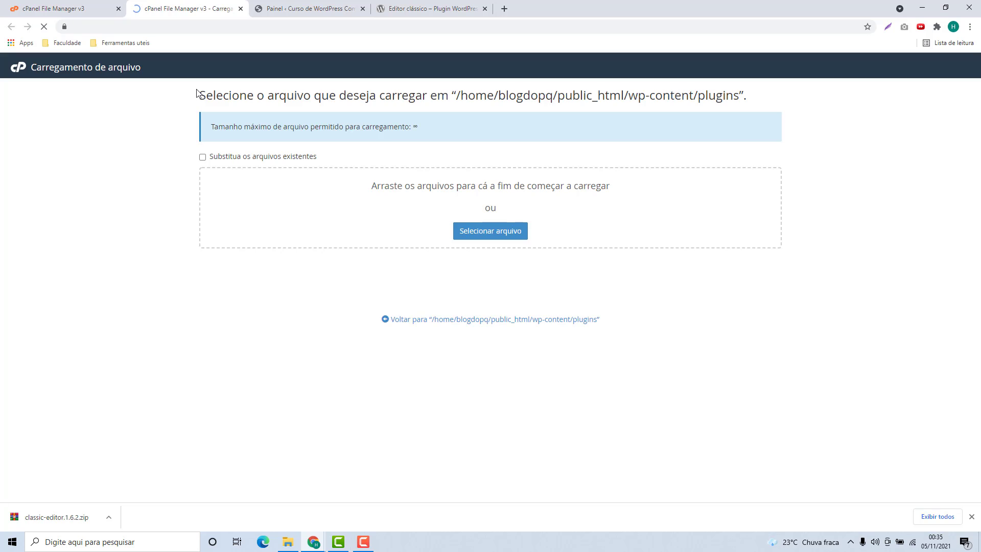
{"action": "left_click", "coordinate": [497, 234]}
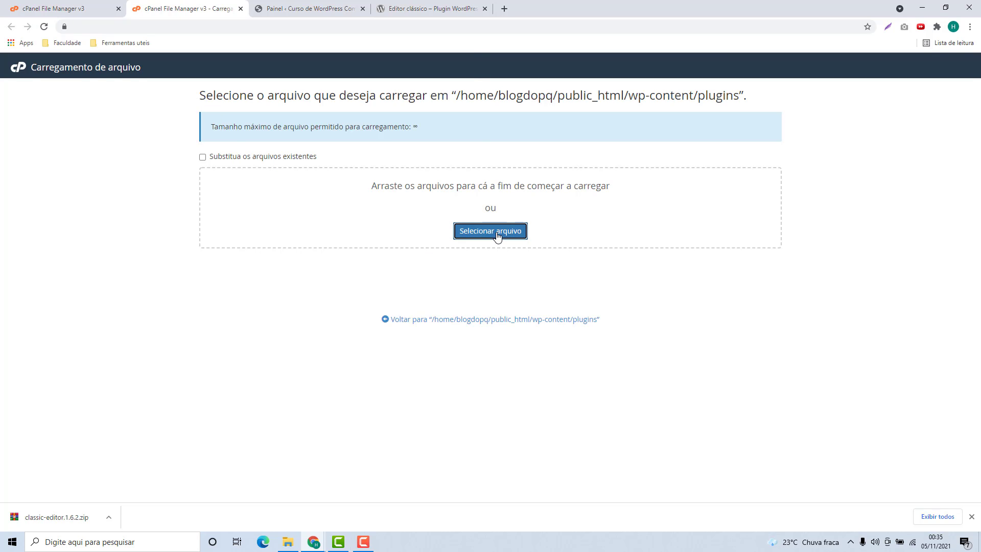
{"action": "left_click", "coordinate": [40, 95]}
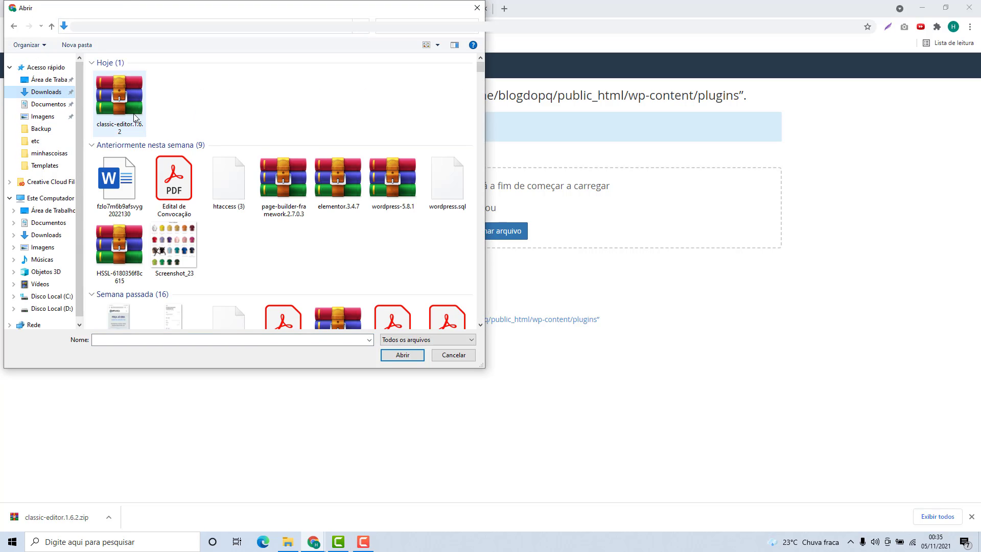
{"action": "double_click", "coordinate": [128, 109]}
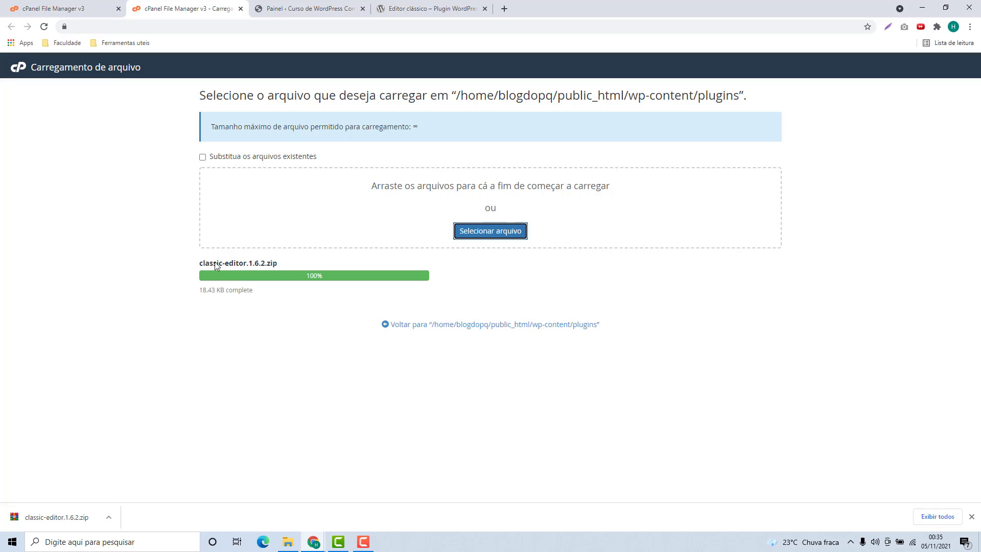
{"action": "left_click", "coordinate": [409, 327]}
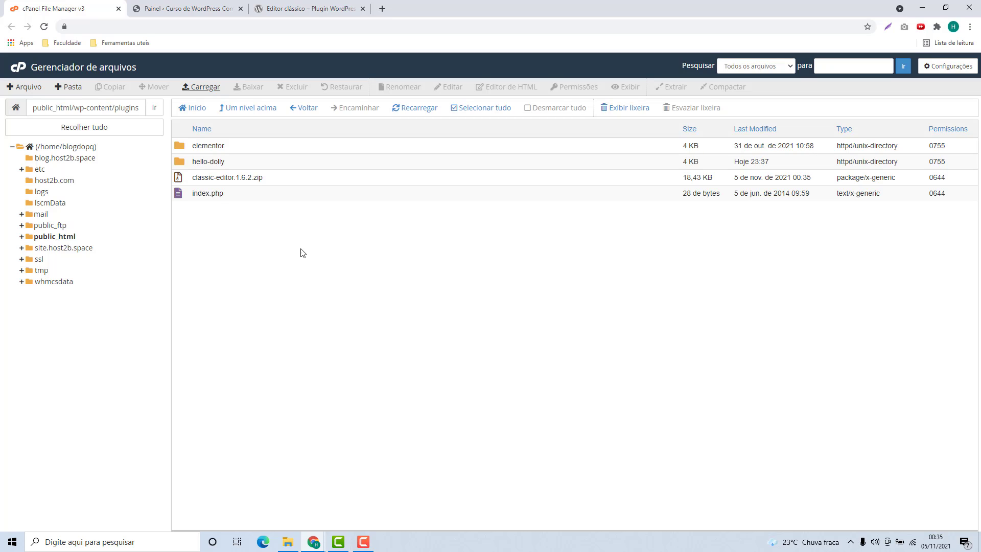
Extract classic-editor.1.6.2.zip into /public_html/wp-content/plugins and close the extraction results.
{"action": "left_click", "coordinate": [198, 179]}
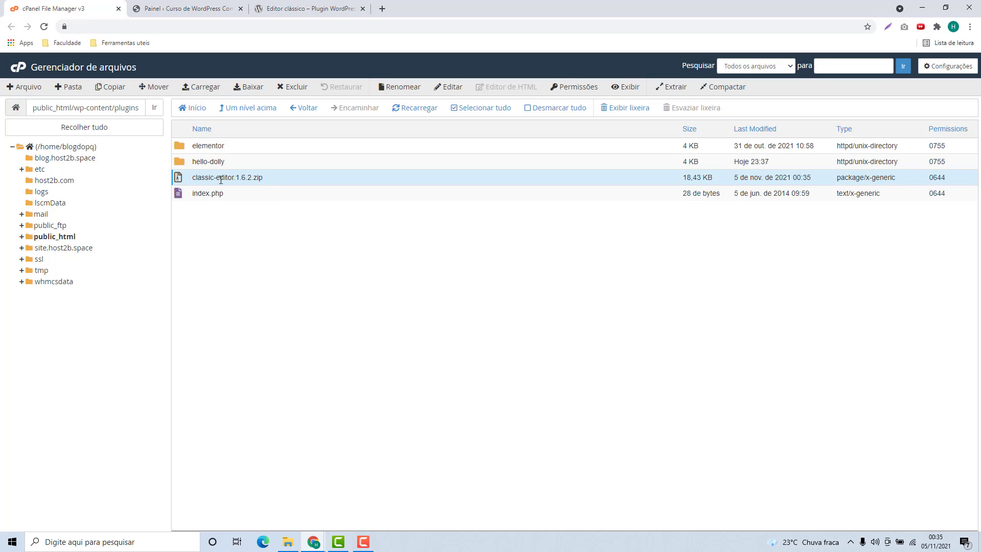
{"action": "right_click", "coordinate": [283, 185]}
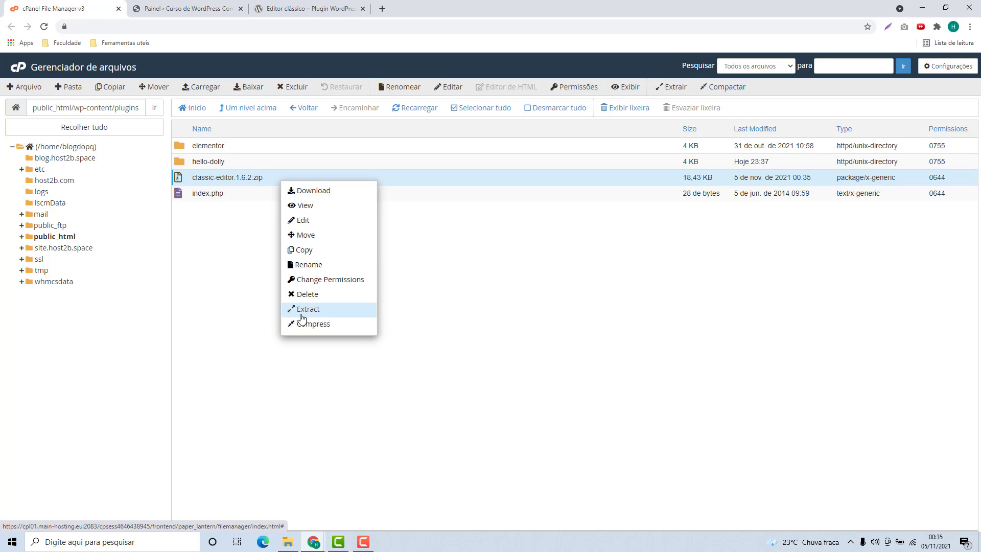
{"action": "left_click", "coordinate": [323, 312]}
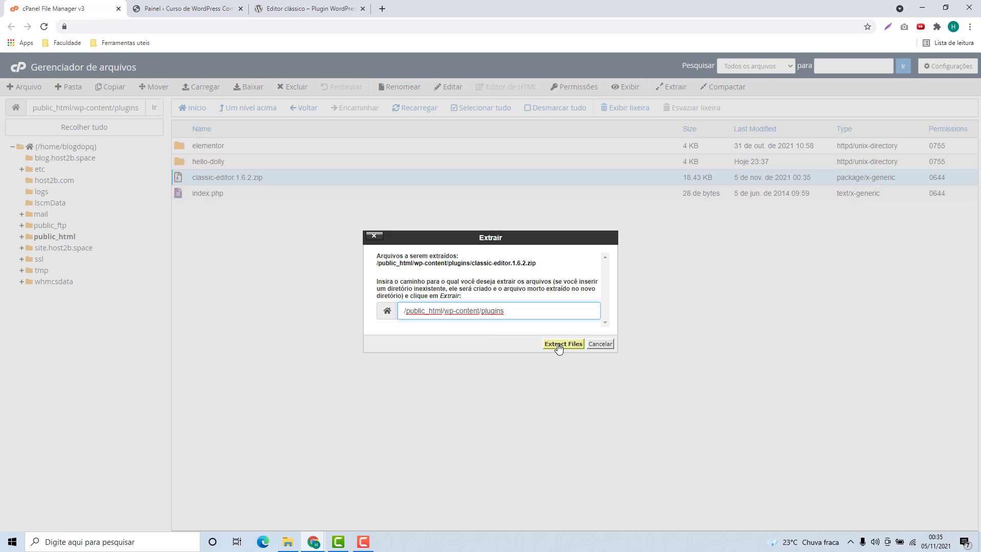
{"action": "left_click", "coordinate": [559, 345]}
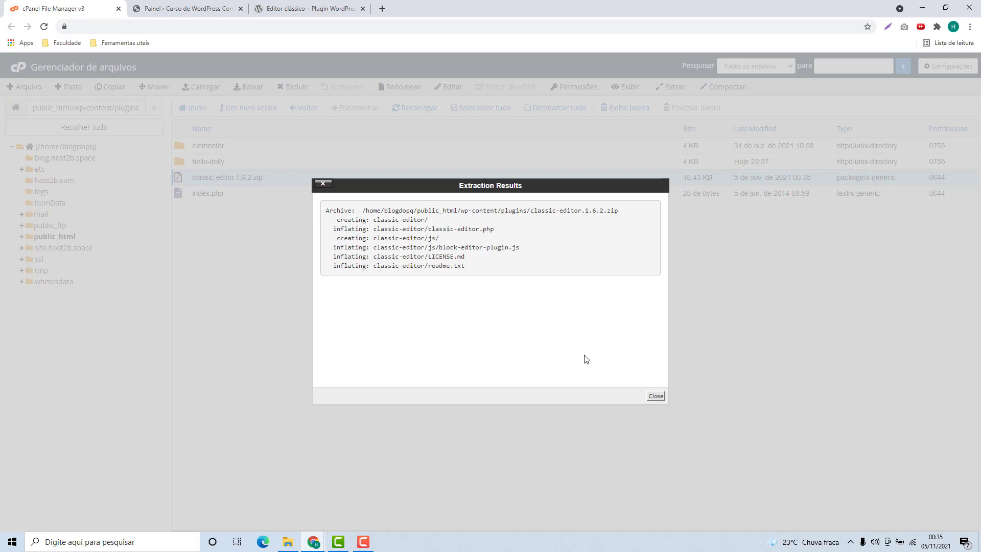
{"action": "left_click", "coordinate": [656, 396]}
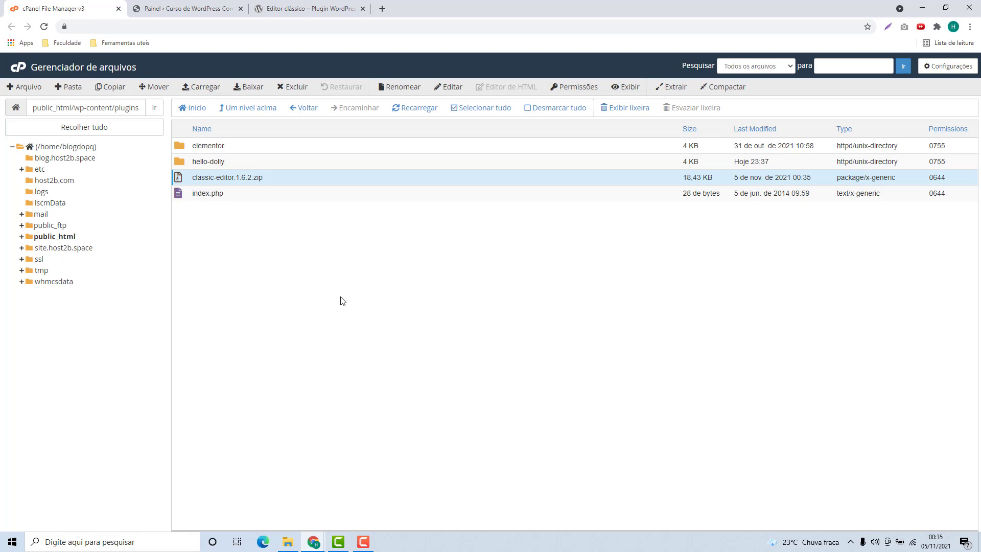
Reopen the plugins folder to refresh its listing, check inside the classic-editor folder and return to plugins.
{"action": "left_click", "coordinate": [238, 111]}
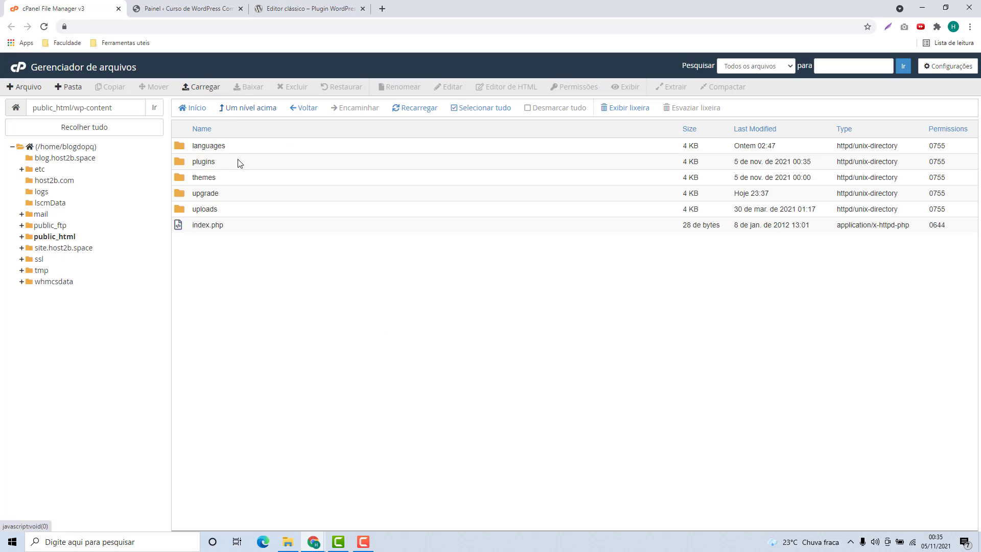
{"action": "double_click", "coordinate": [231, 167]}
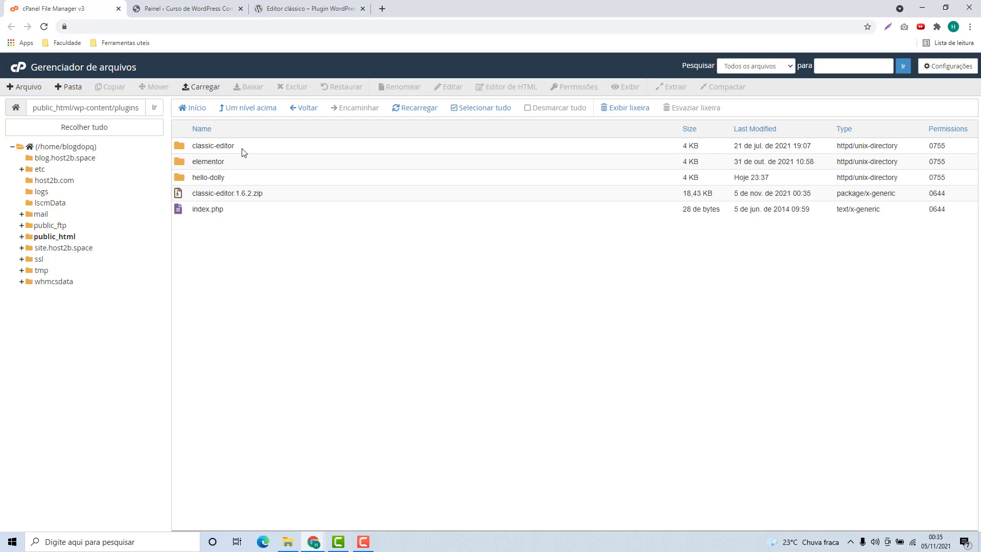
{"action": "double_click", "coordinate": [242, 151]}
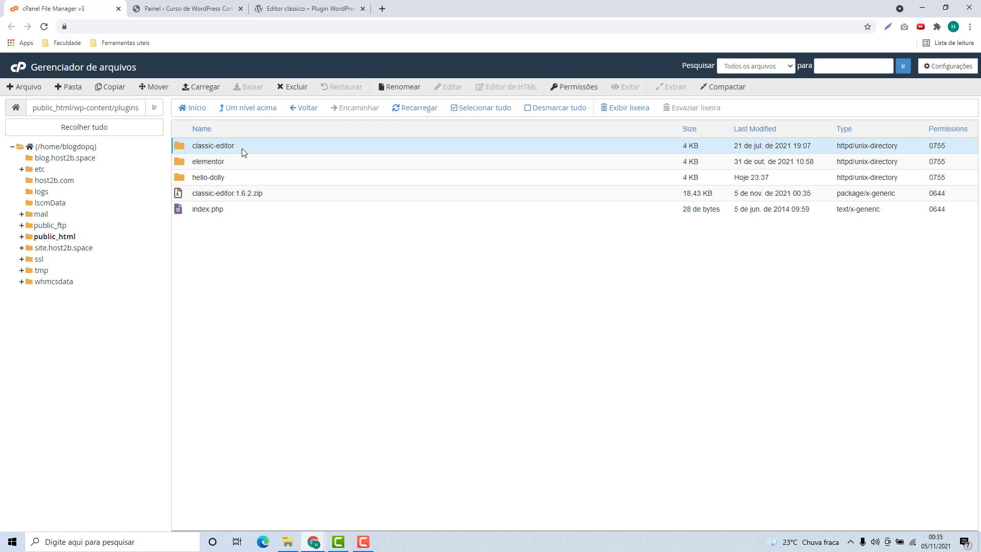
{"action": "left_click", "coordinate": [244, 110]}
Delete classic-editor.1.6.2.zip permanently from the plugins folder, skipping the trash.
{"action": "left_click", "coordinate": [236, 194]}
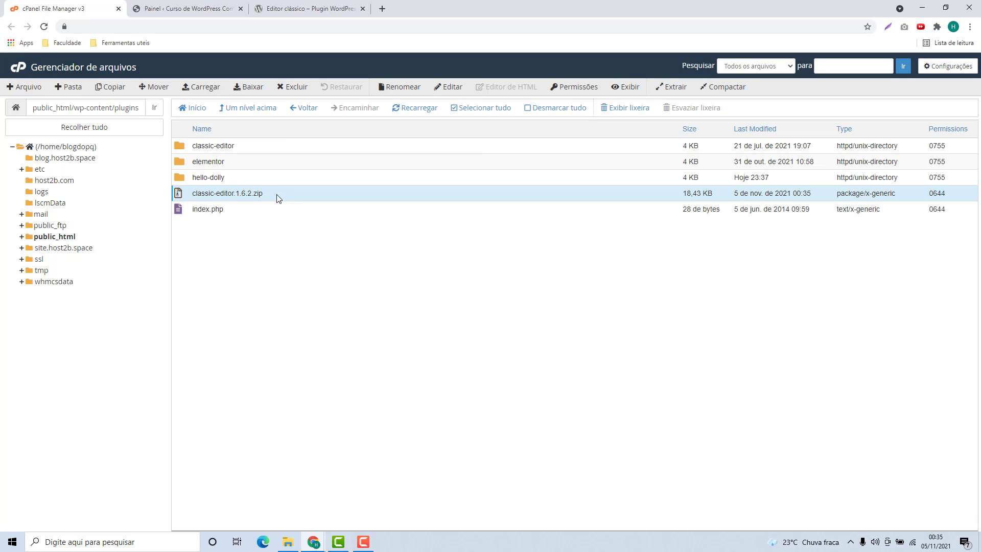
{"action": "left_click", "coordinate": [293, 88]}
{"action": "left_click", "coordinate": [385, 296]}
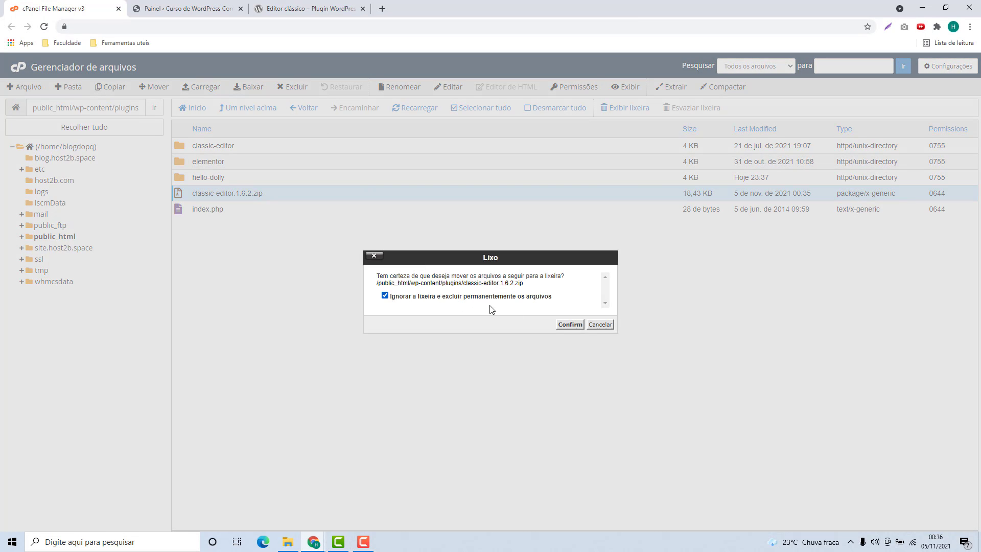
{"action": "left_click", "coordinate": [564, 325]}
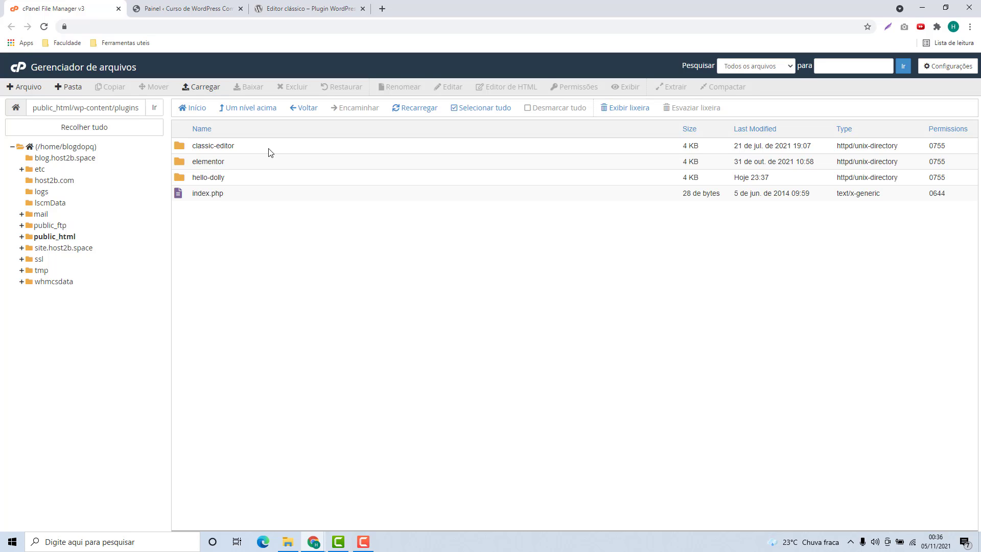
Switch to the WordPress dashboard, open the installed plugins list and activate Classic Editor.
{"action": "left_click", "coordinate": [187, 9]}
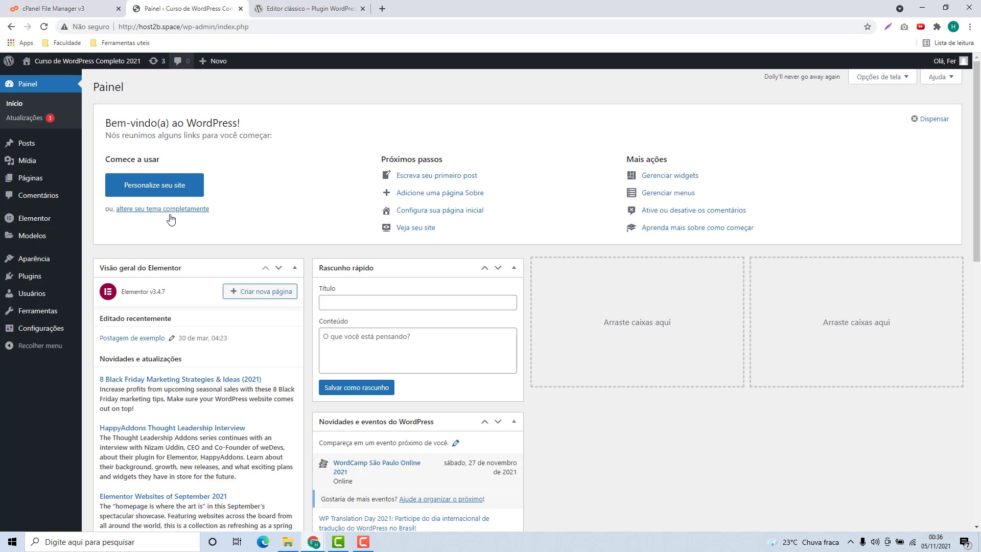
{"action": "mouse_move", "coordinate": [34, 282]}
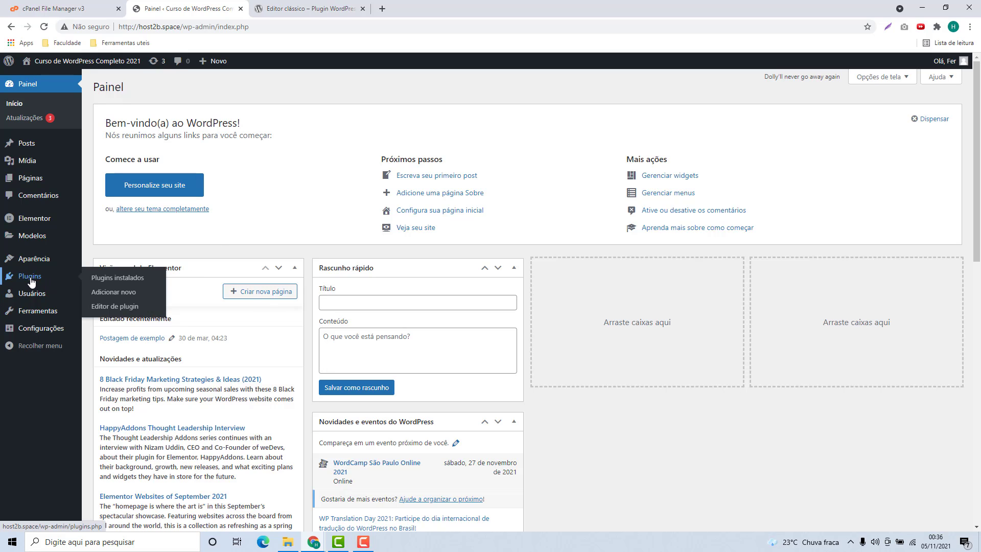
{"action": "left_click", "coordinate": [31, 280]}
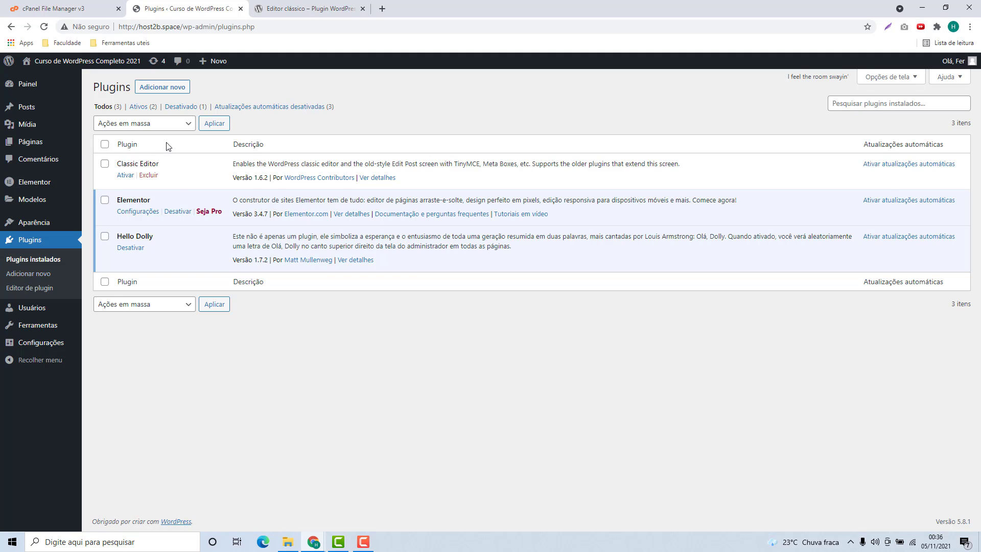
{"action": "left_click", "coordinate": [128, 179]}
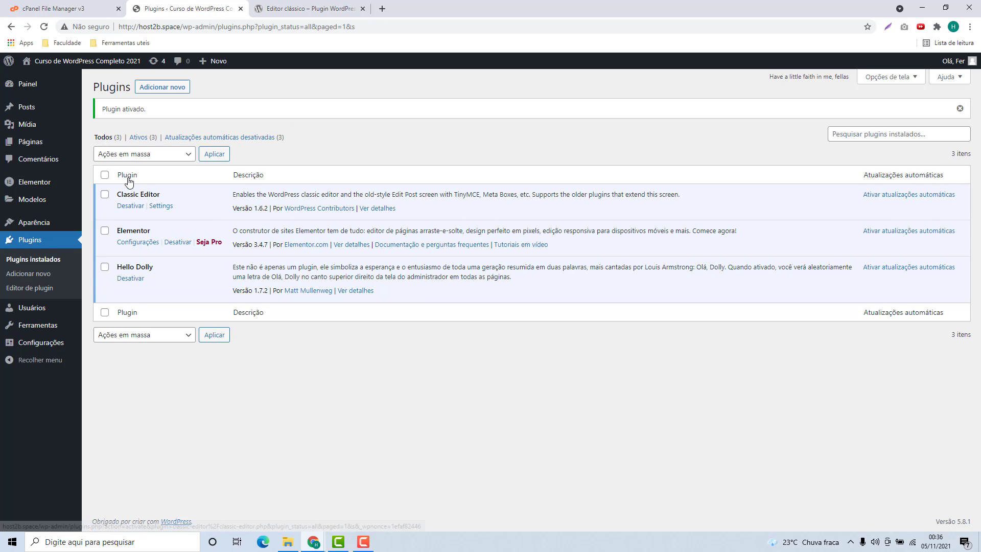